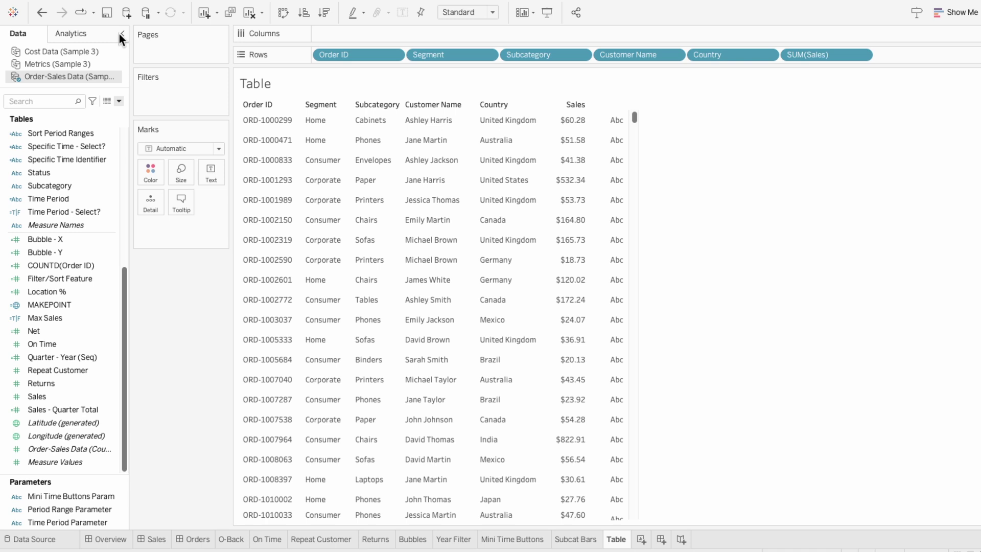
Step: Add two inline 0 calculations to Columns, creating two SUM(0) axes
double_click(324, 33)
type("0")
key("Return")
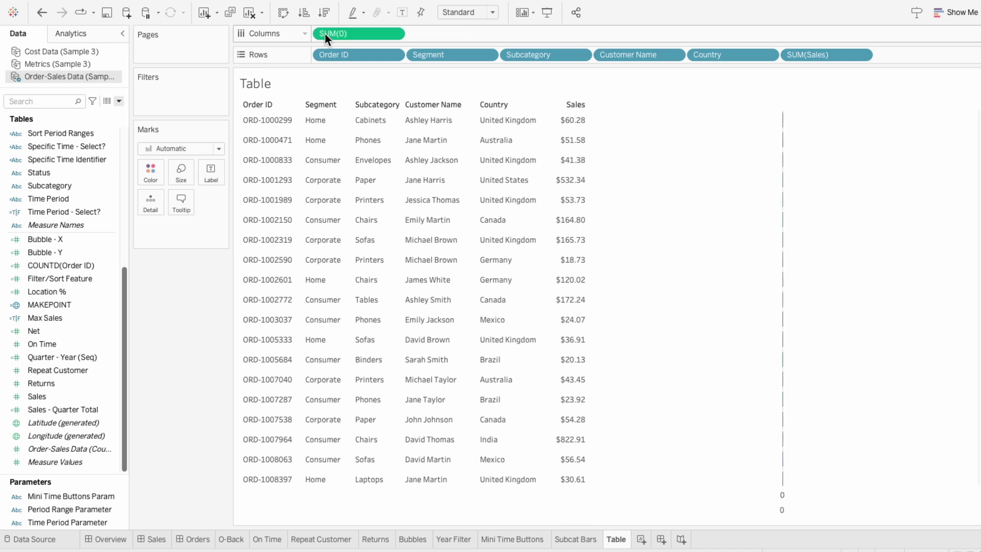
double_click(428, 34)
type("0")
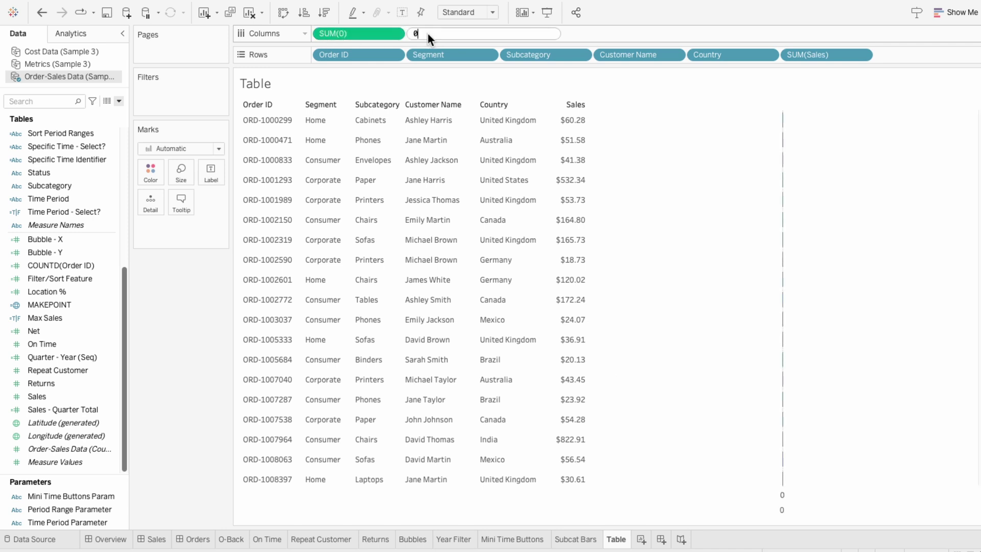
key("Return")
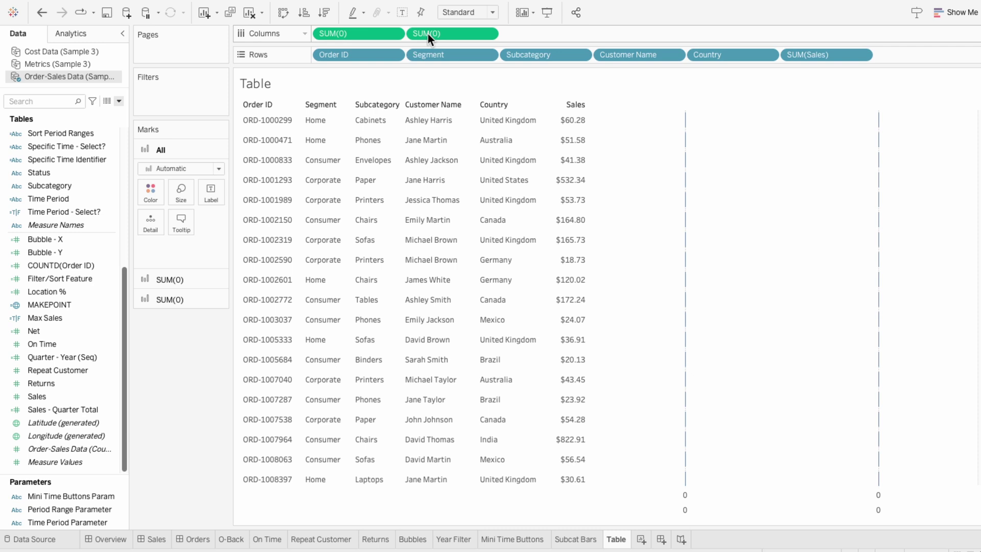
Step: Set the first SUM(0) marks to Shape using the grey bar from My Shapes
left_click(172, 272)
left_click(185, 187)
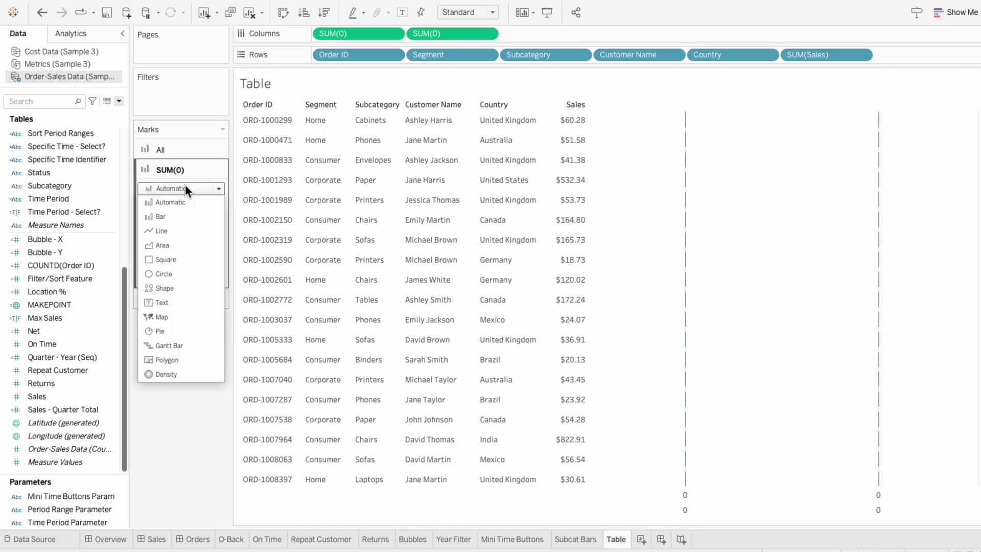
left_click(177, 287)
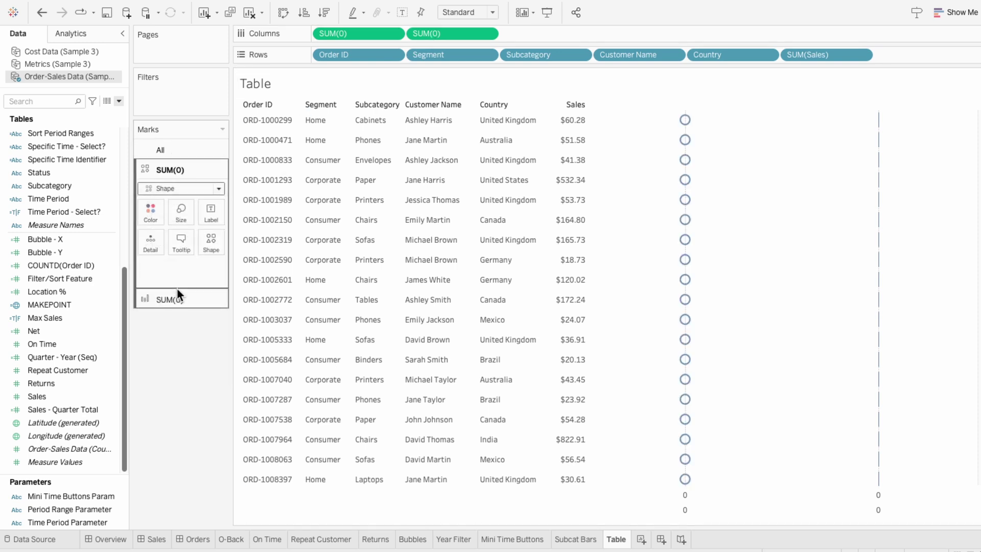
left_click(218, 241)
left_click(236, 329)
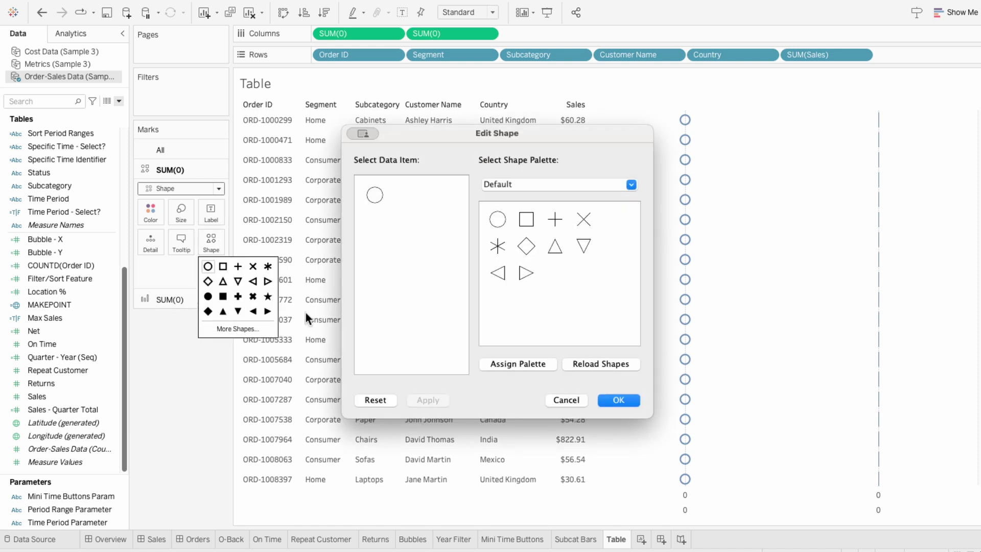
left_click(507, 184)
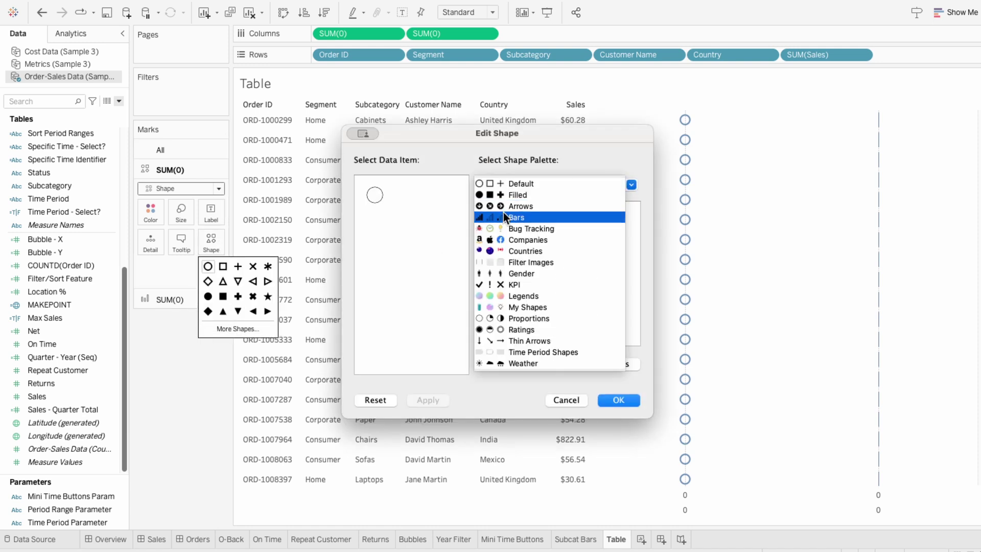
left_click(501, 304)
scroll(501, 305, "down", 3)
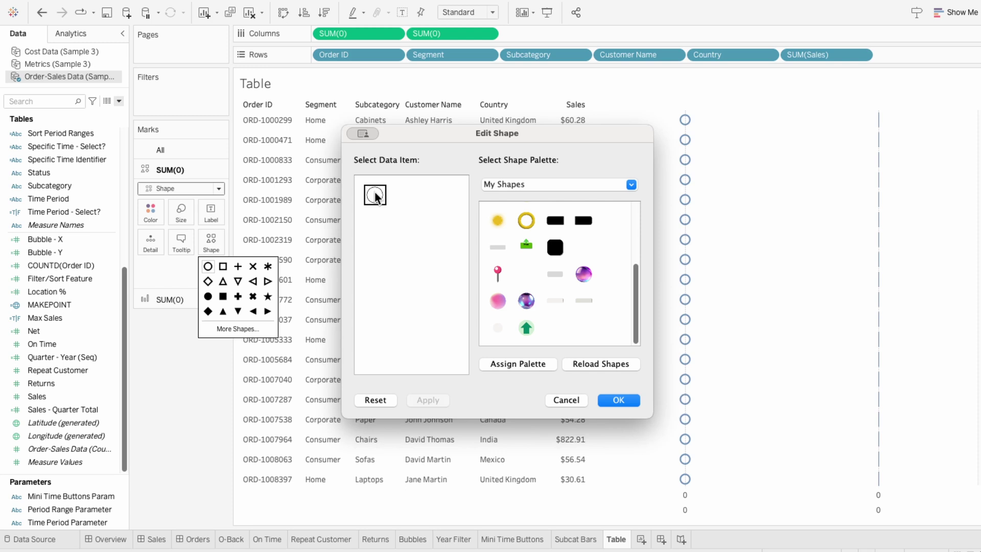
left_click(546, 276)
left_click(616, 400)
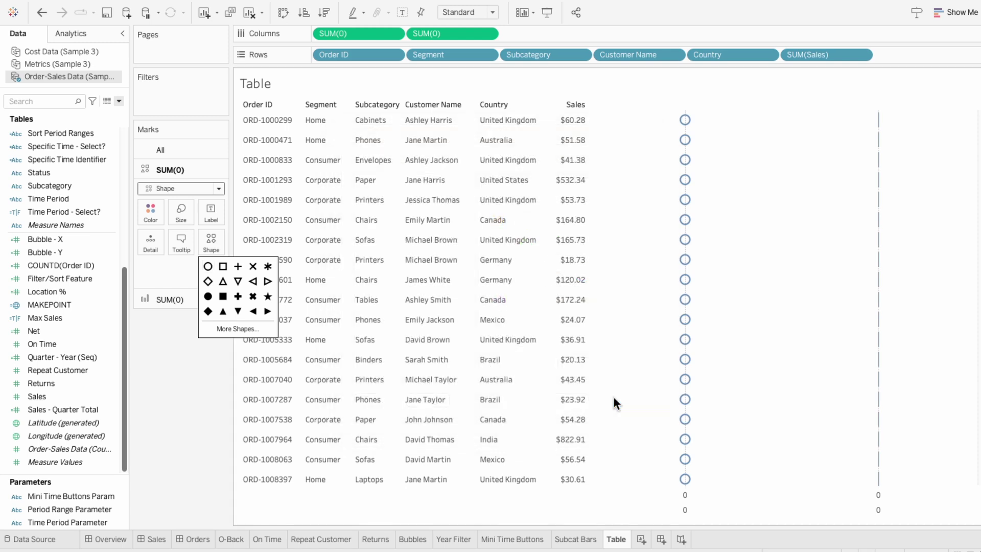
Step: Enlarge the grey bar shapes and drop Status onto their marks card
left_click(174, 210)
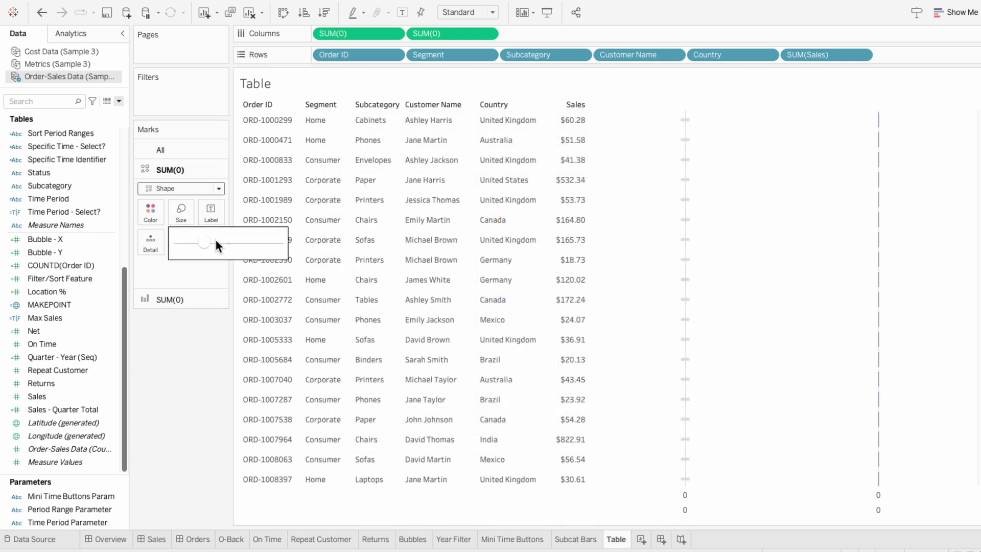
left_click_drag(221, 242, 248, 243)
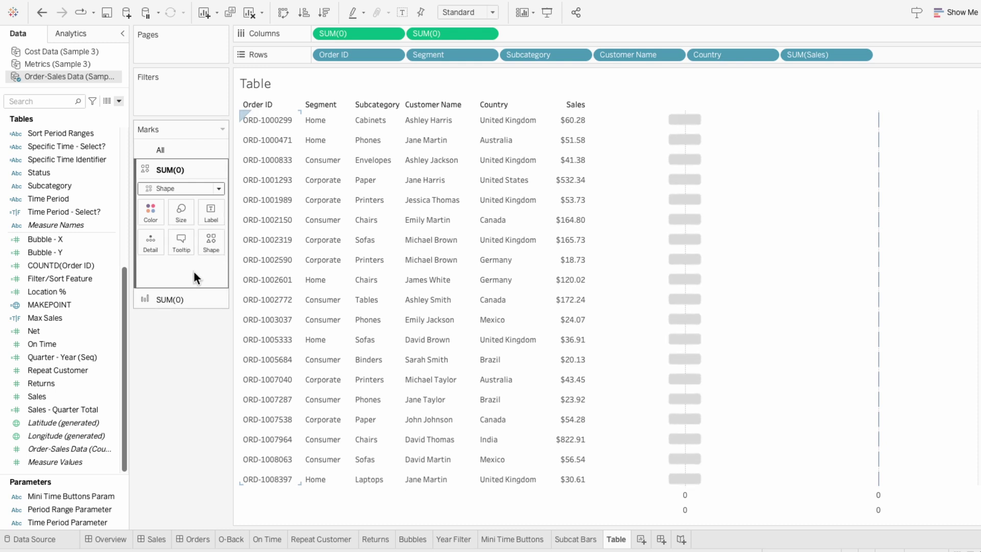
left_click_drag(50, 174, 164, 271)
Step: Colour the bar shapes by Status and set the second SUM(0) mark type to Text
left_click(146, 267)
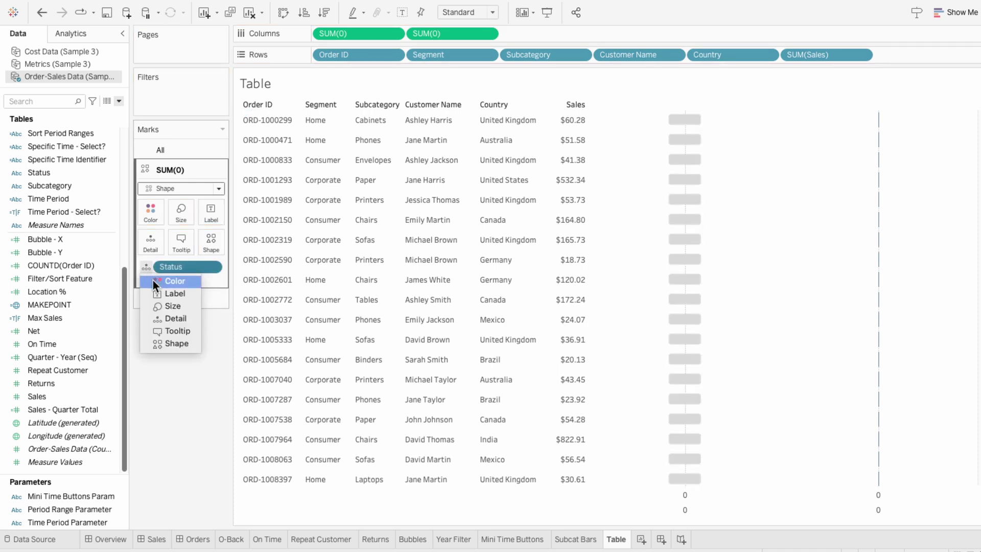
left_click(152, 280)
left_click(165, 297)
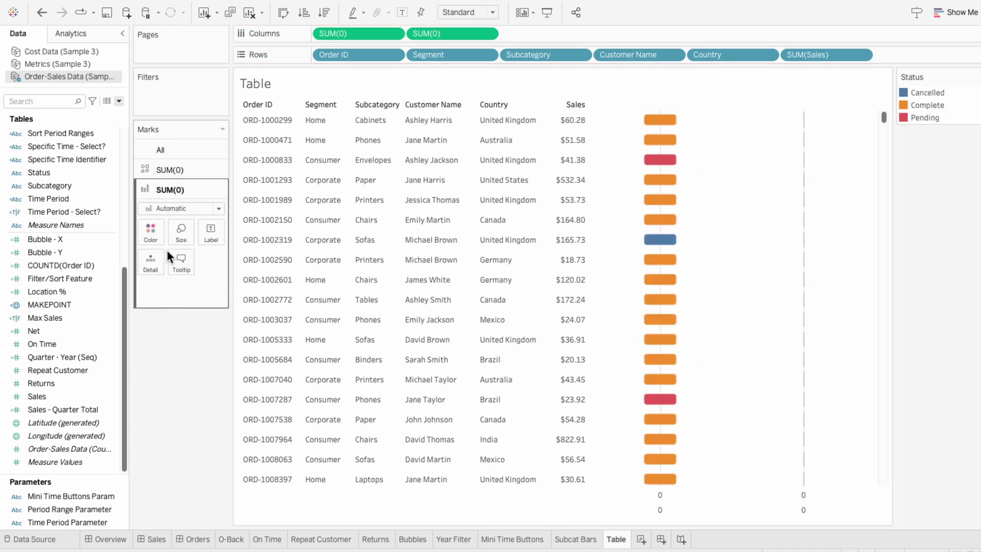
left_click(168, 209)
left_click(173, 319)
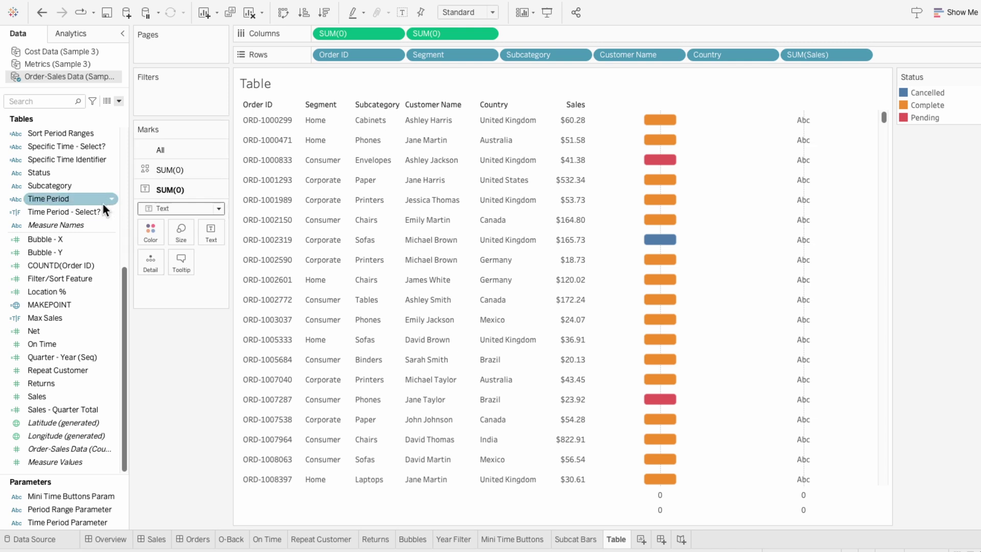
Step: Put Status on Text and on Color for the second axis's marks
left_click_drag(72, 169, 170, 281)
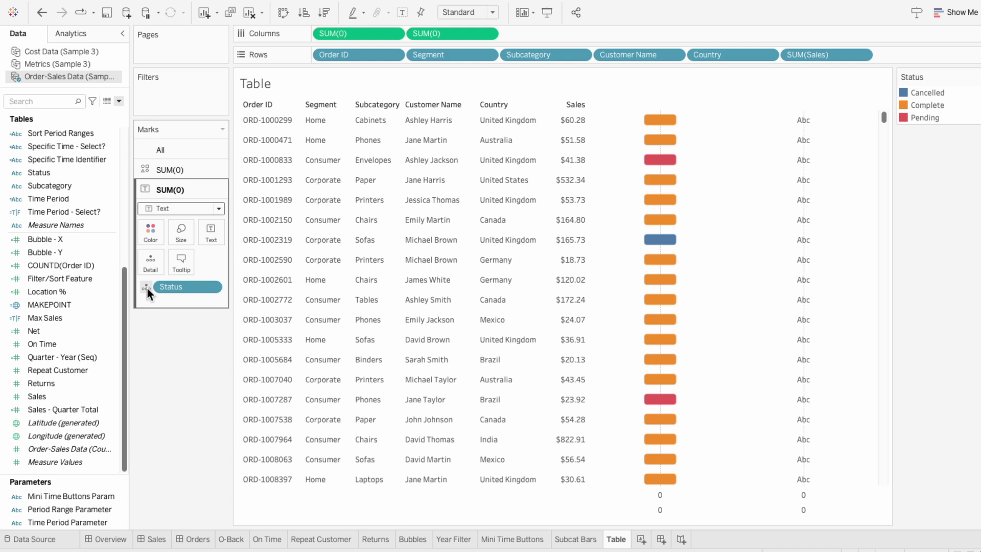
left_click(147, 288)
left_click(156, 314)
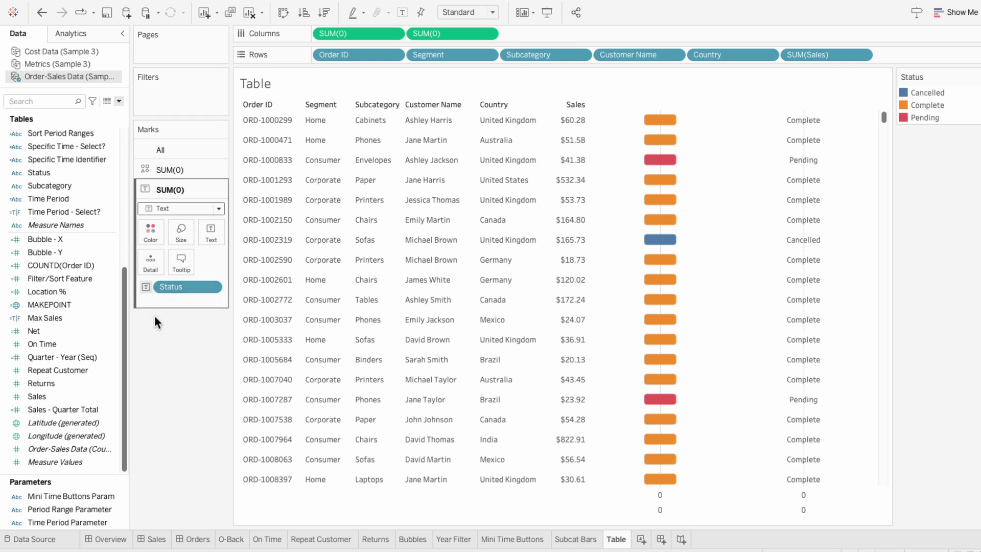
left_click_drag(67, 176, 158, 299)
left_click(147, 301)
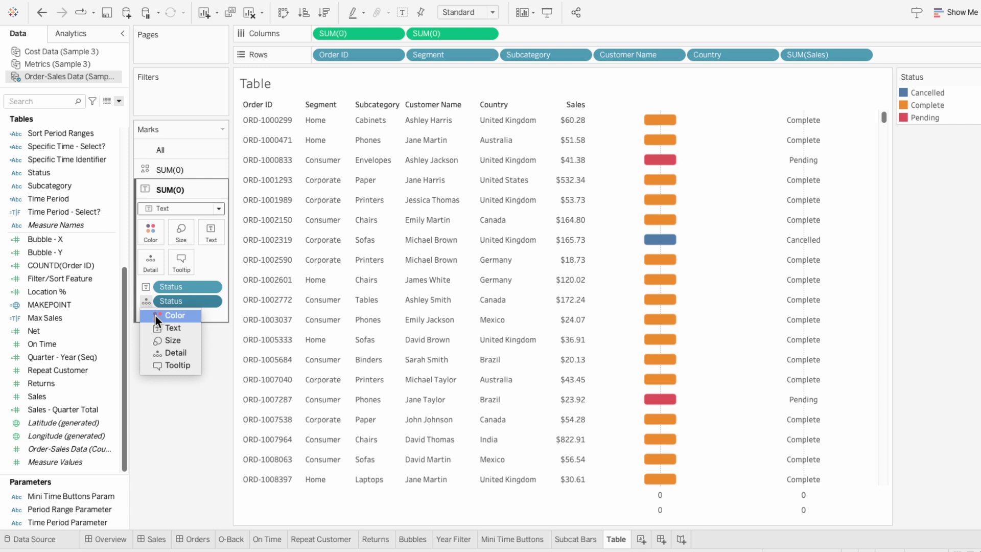
left_click(155, 315)
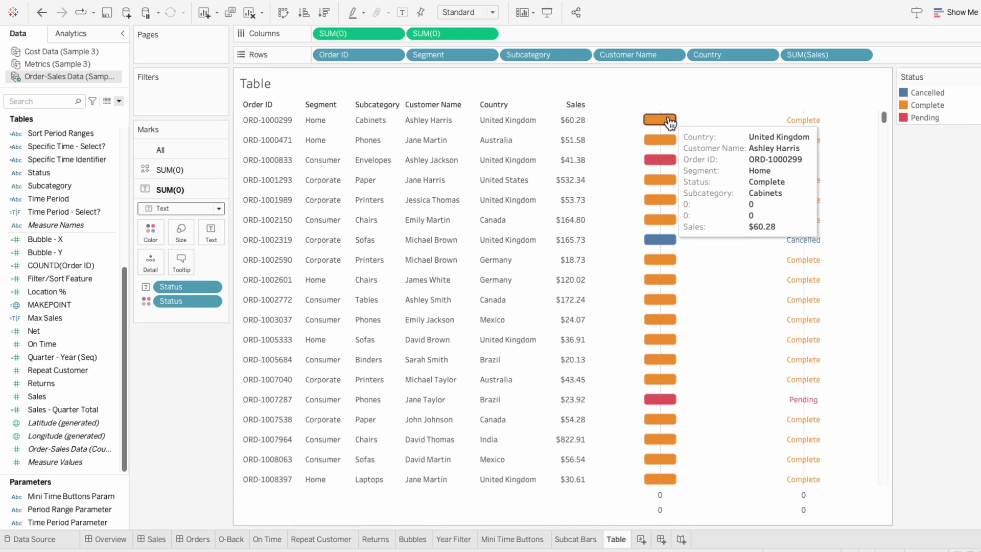
mouse_move(798, 130)
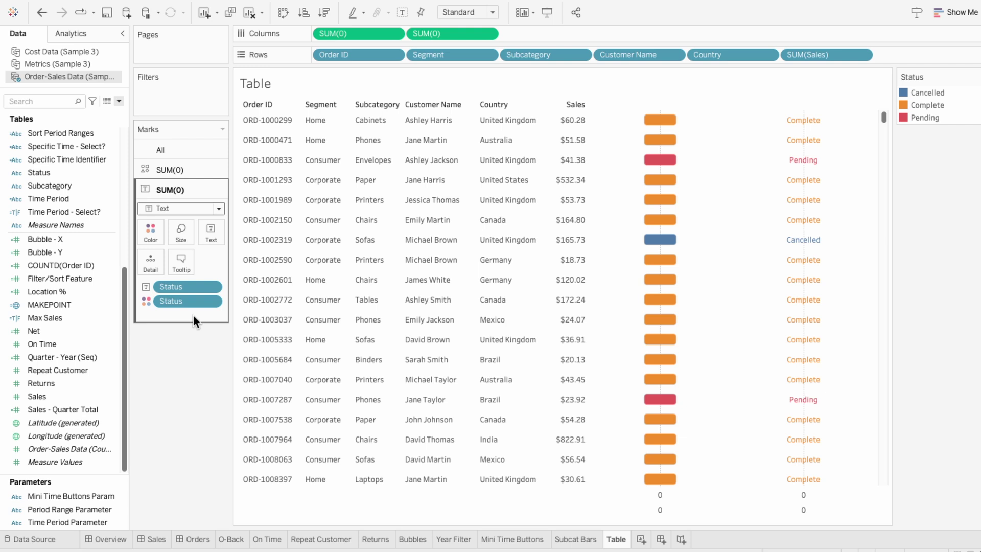
Step: Put Measure Names on Color of the text marks, creating a separate Status, Measure Names legend
left_click_drag(75, 227, 177, 317)
left_click(144, 316)
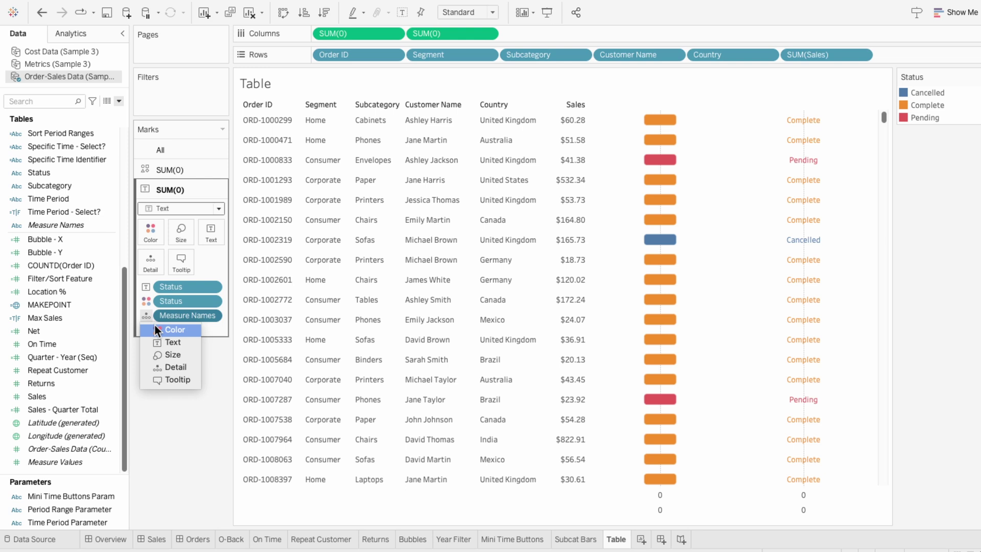
left_click(156, 327)
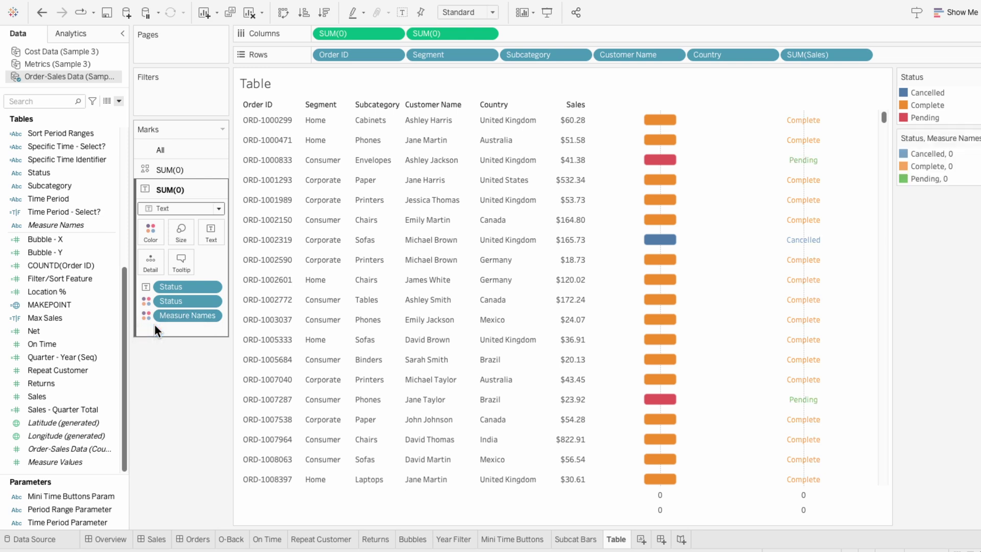
mouse_move(674, 163)
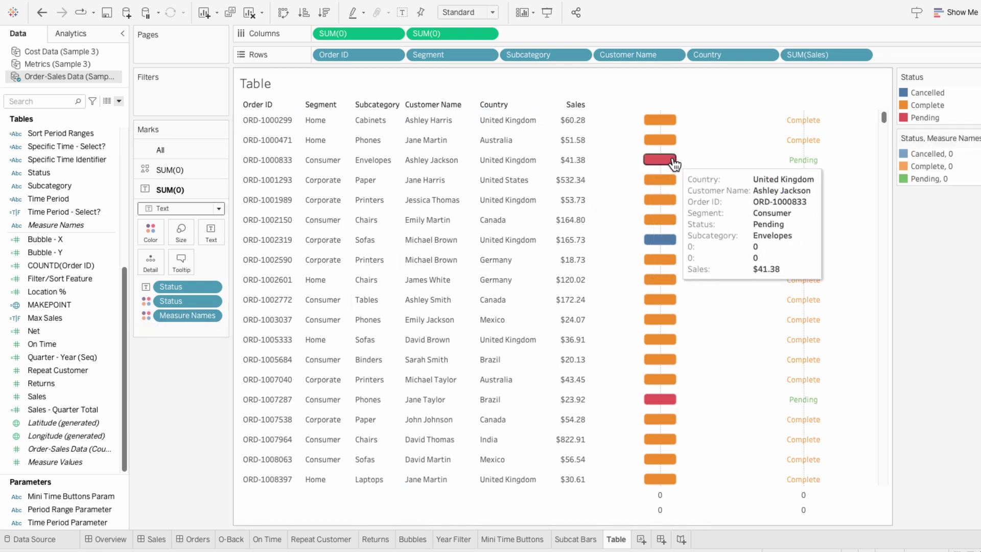
mouse_move(800, 164)
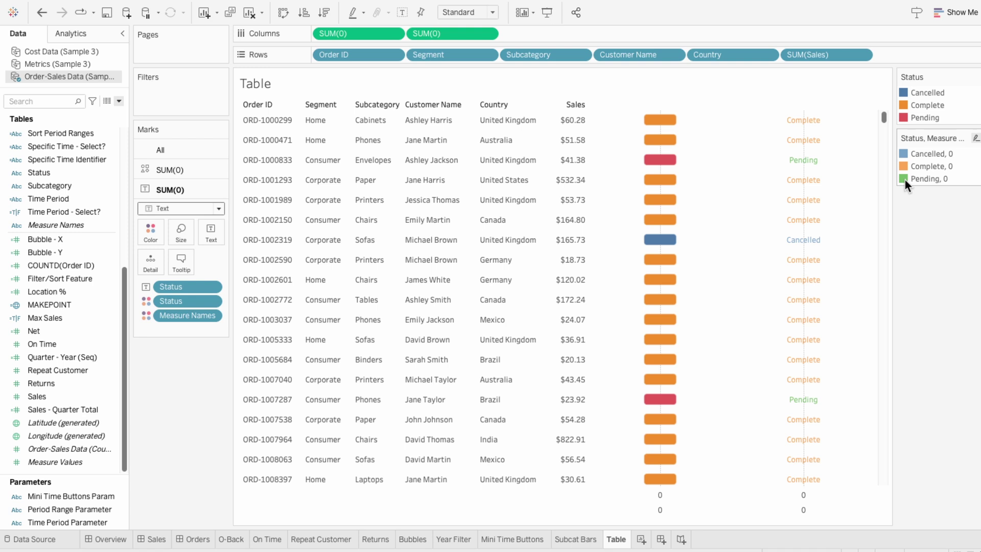
Step: Make the two SUM(0) axes dual to overlay text on the pills, and widen the pills slightly
right_click(467, 32)
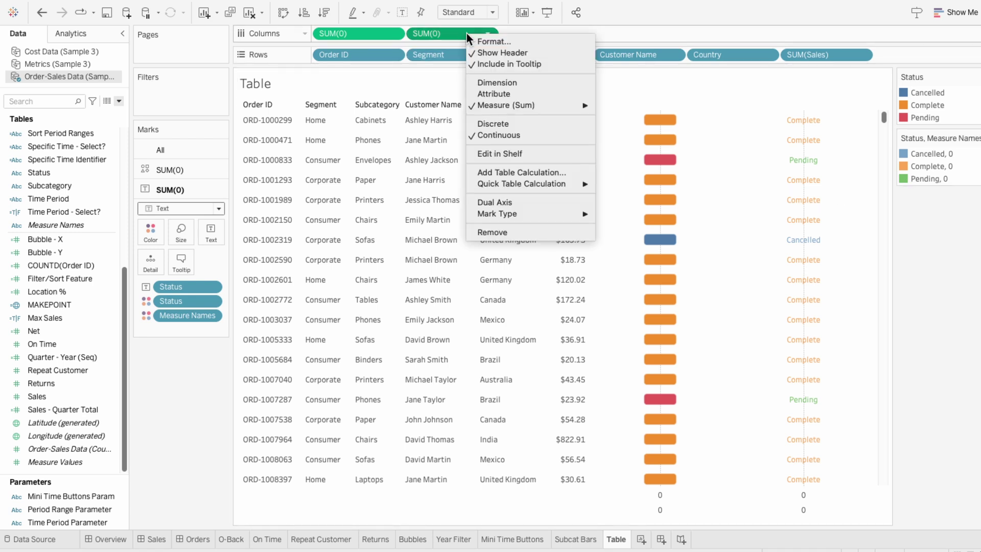
left_click(488, 199)
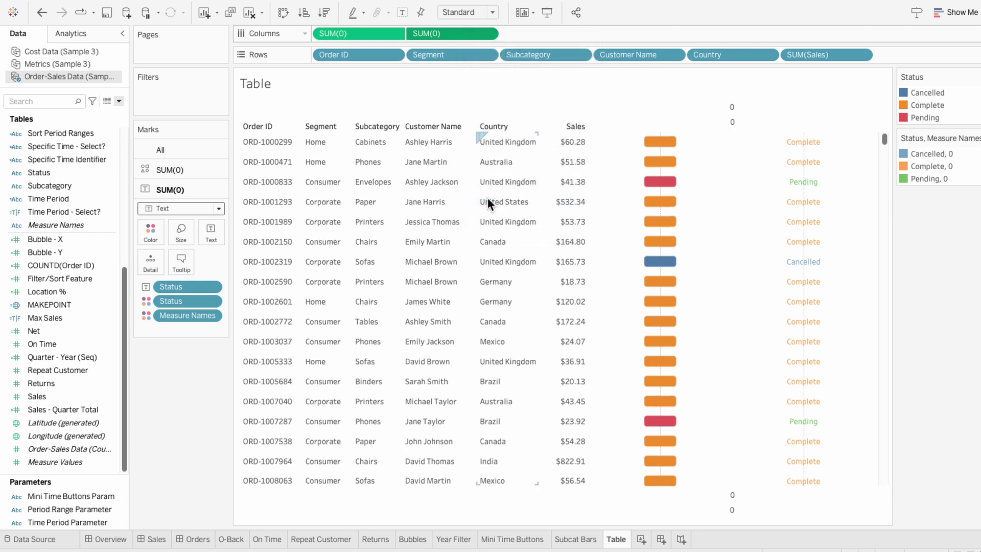
left_click(181, 232)
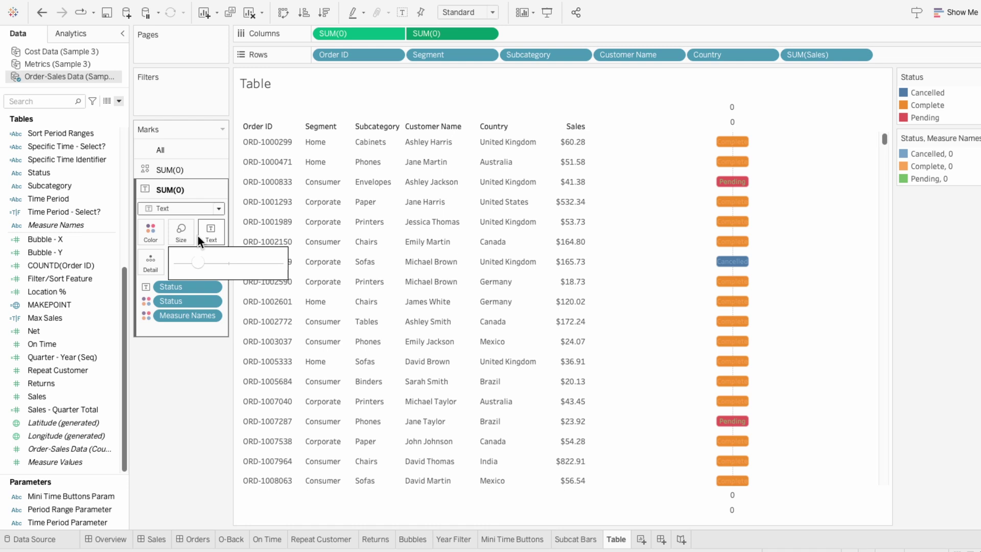
left_click(174, 170)
left_click(182, 210)
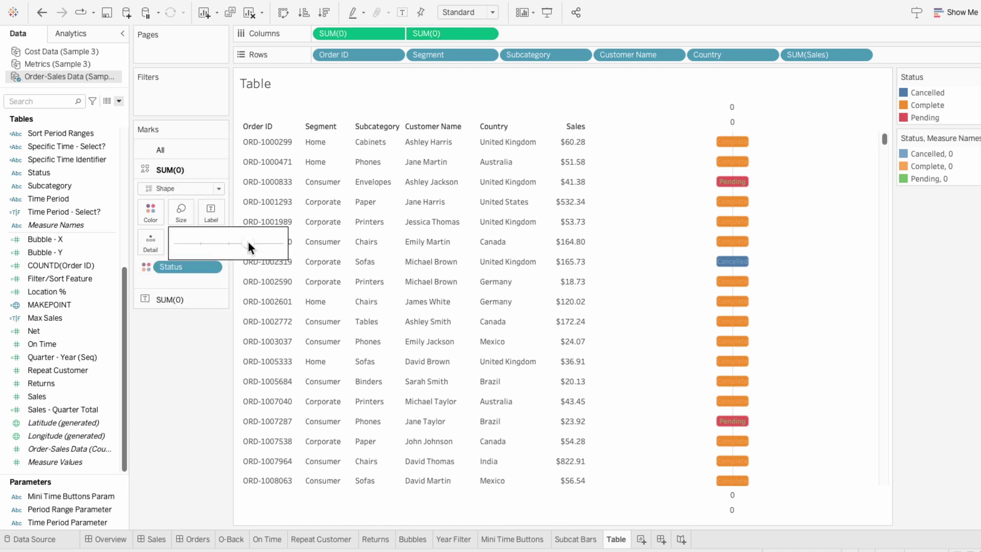
left_click_drag(249, 242, 255, 243)
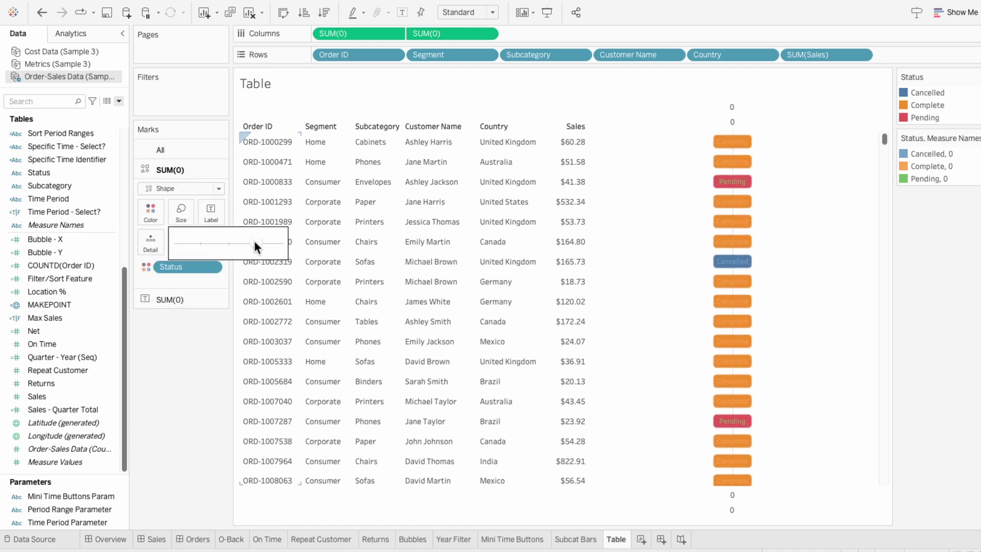
left_click(826, 226)
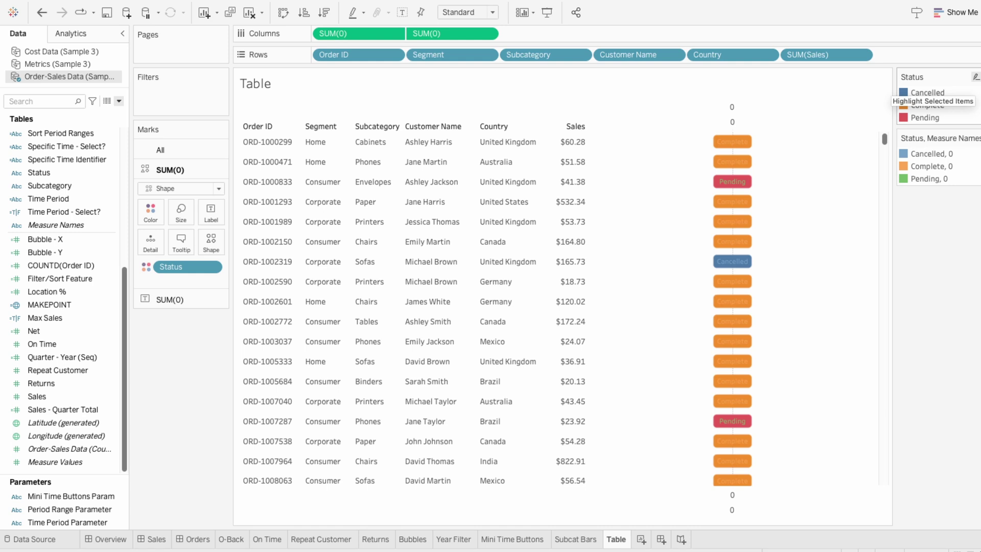
Step: In the Status legend's Edit Colors, set Cancelled pale pink, Complete pale green and Pending pale beige
left_click(976, 77)
left_click(973, 84)
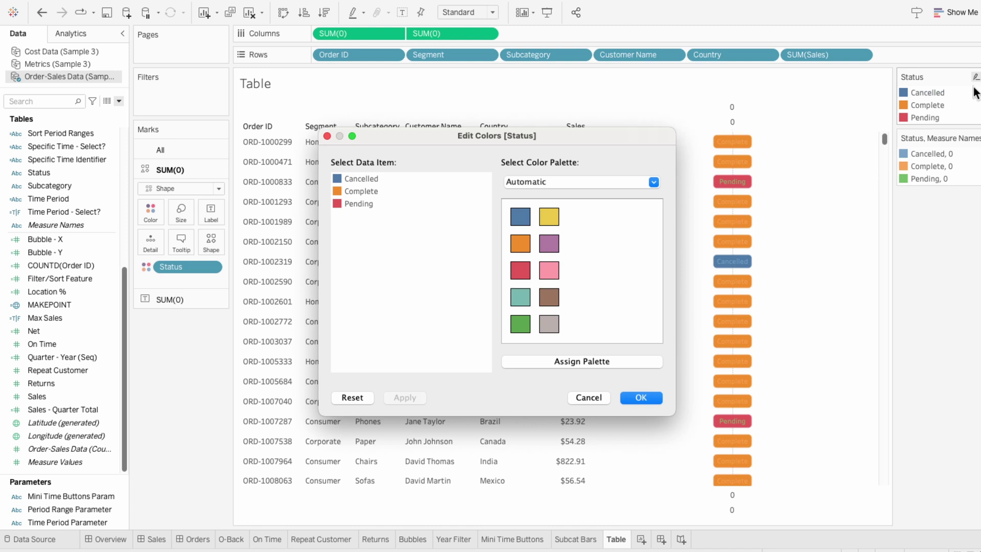
double_click(335, 179)
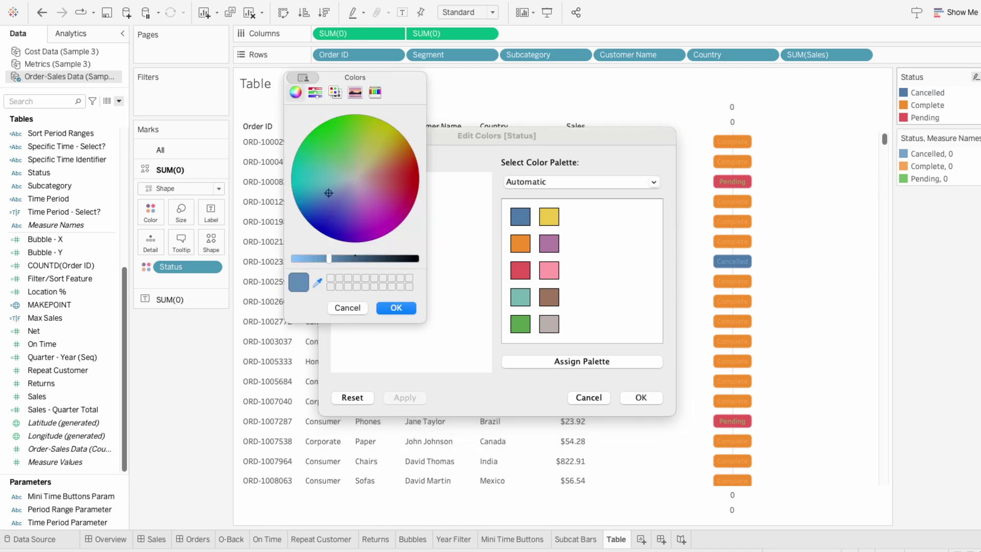
left_click(364, 183)
left_click(402, 309)
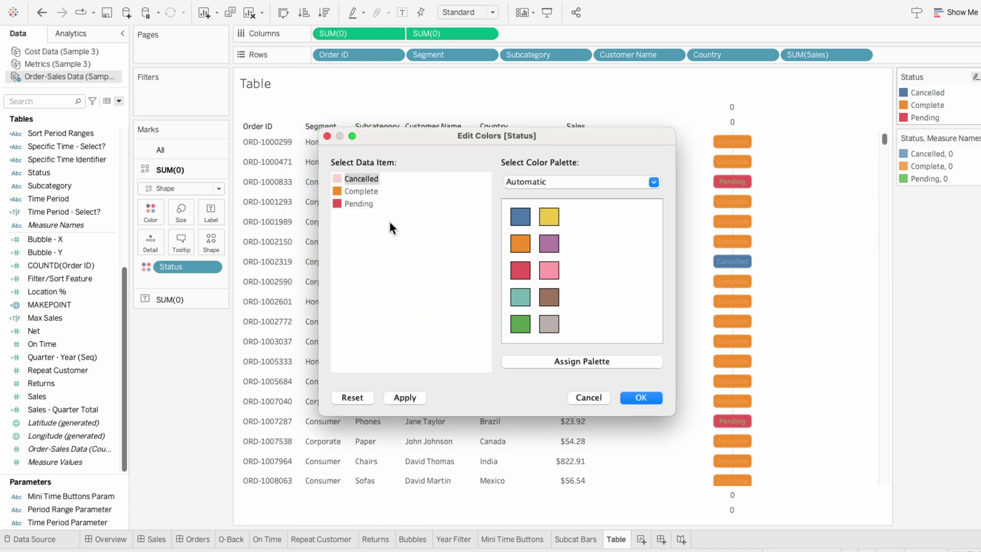
double_click(337, 190)
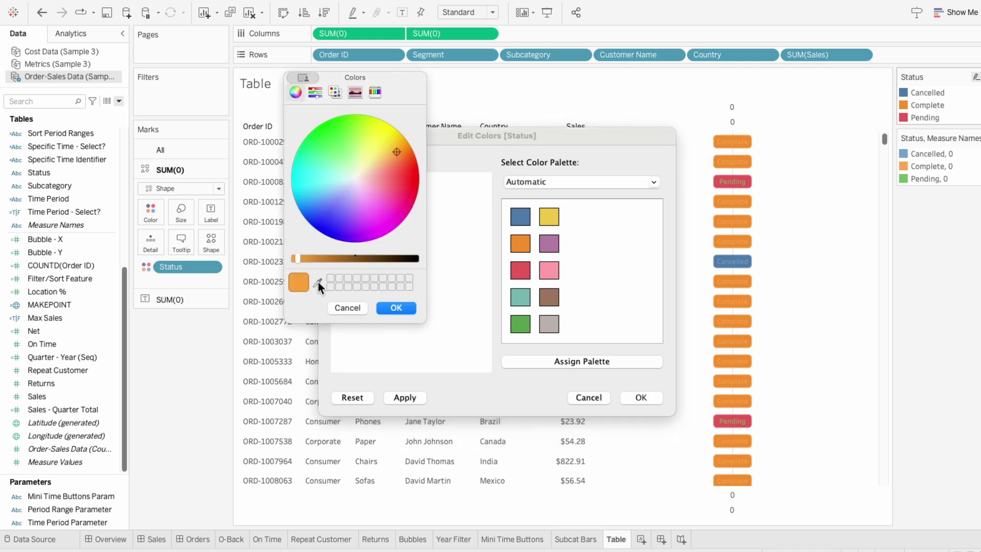
left_click(318, 282)
left_click(701, 322)
left_click(396, 308)
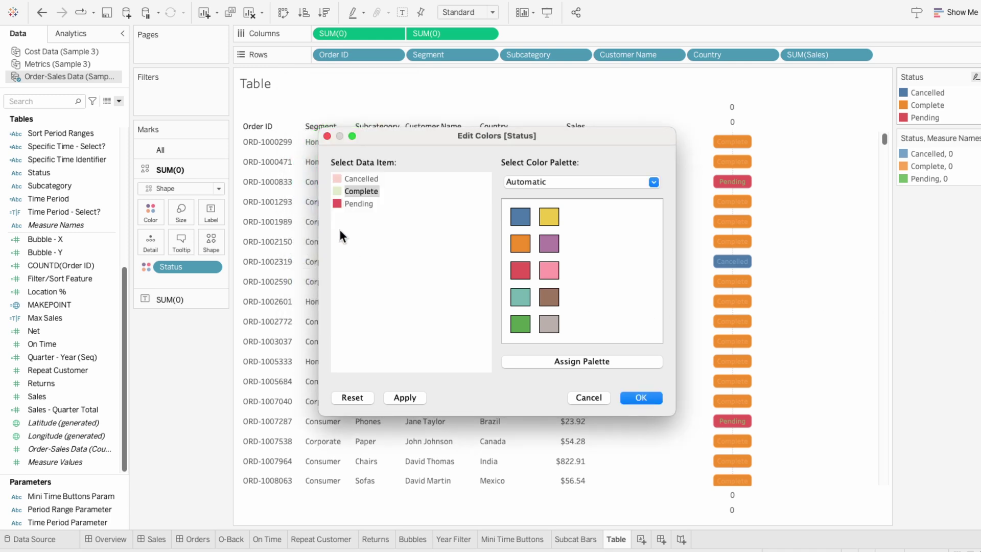
left_click(333, 203)
double_click(333, 204)
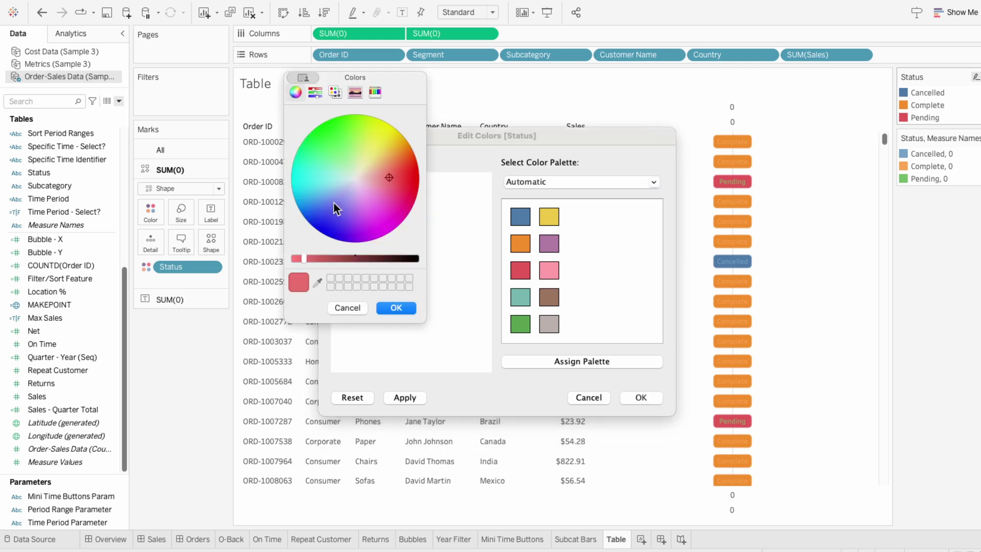
left_click(318, 282)
left_click(641, 258)
left_click(396, 308)
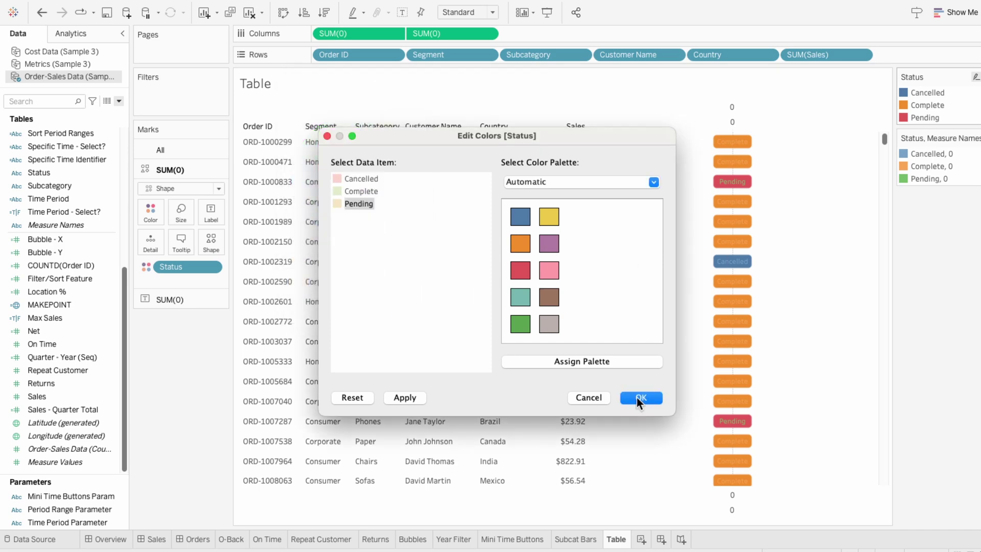
left_click(650, 396)
Step: In the Status, Measure Names legend, colour Cancelled red, Complete green and Pending orange
left_click(975, 138)
left_click(884, 151)
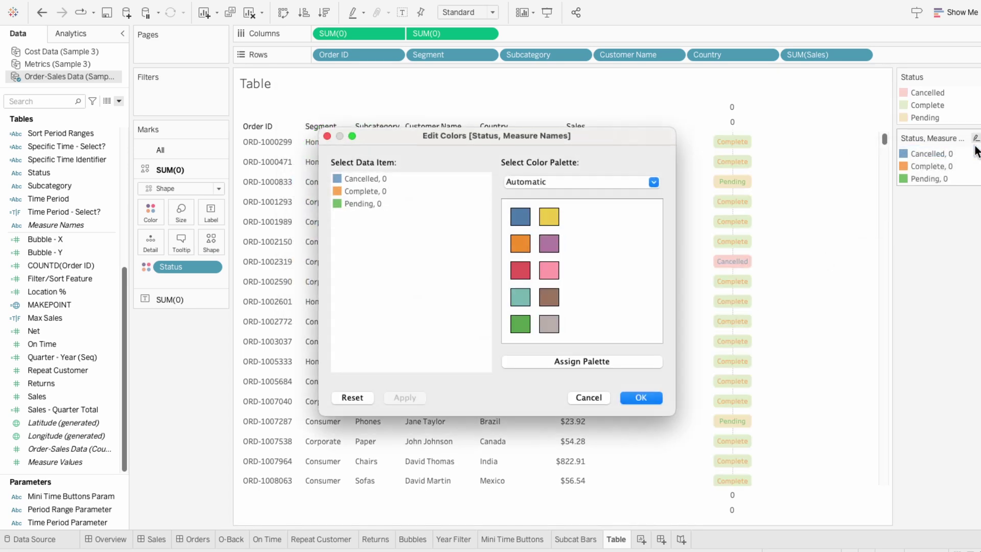
double_click(336, 176)
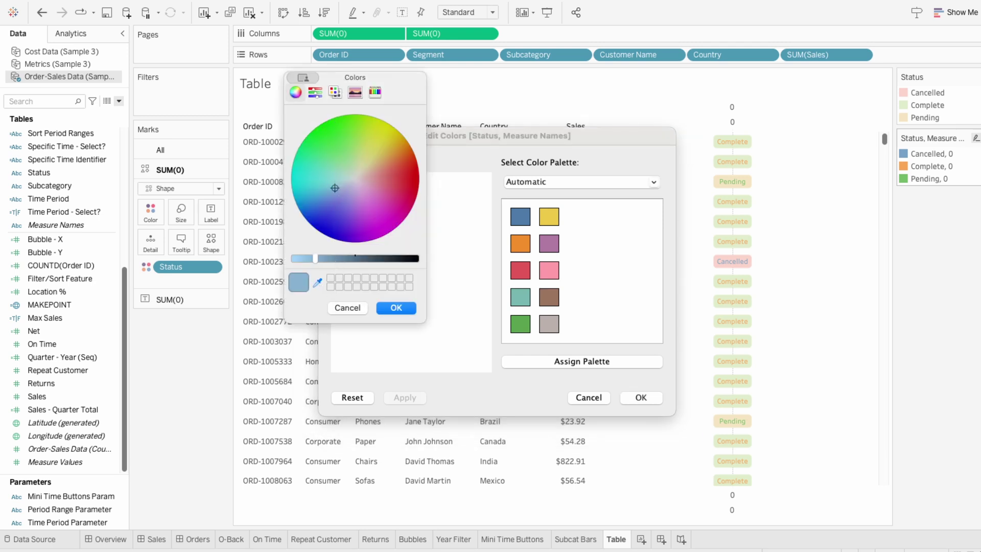
left_click(398, 176)
left_click(408, 306)
left_click(335, 191)
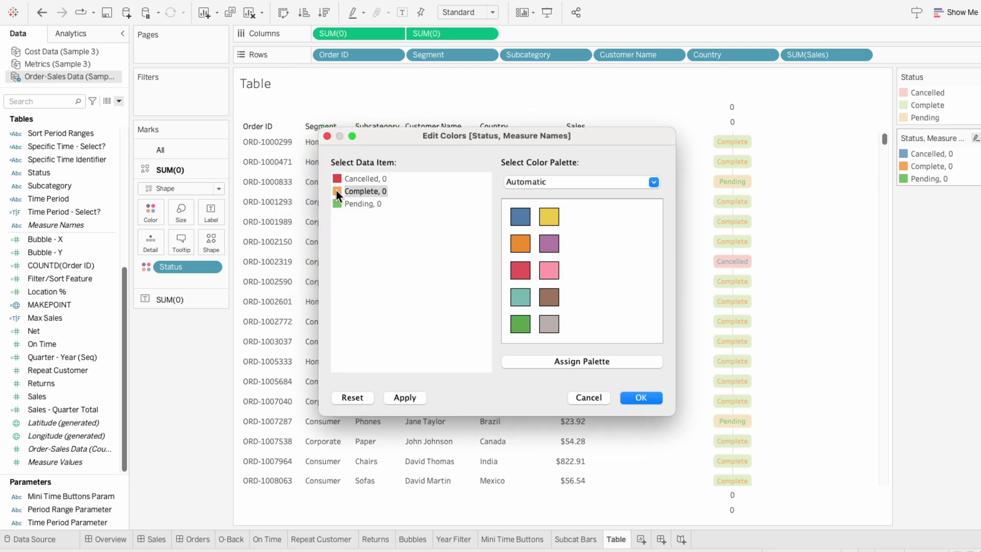
double_click(336, 191)
left_click(398, 307)
double_click(339, 203)
left_click(394, 155)
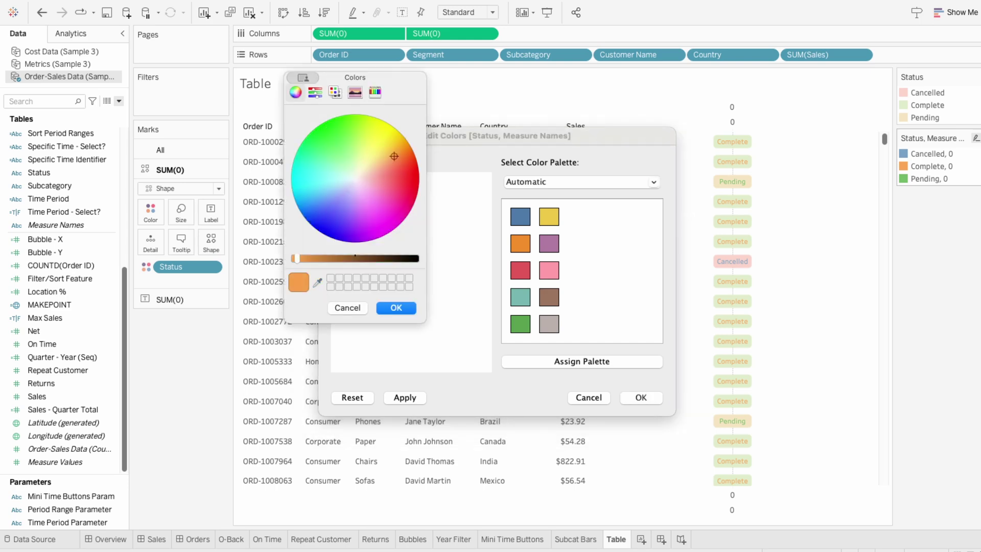
left_click(383, 308)
left_click(649, 400)
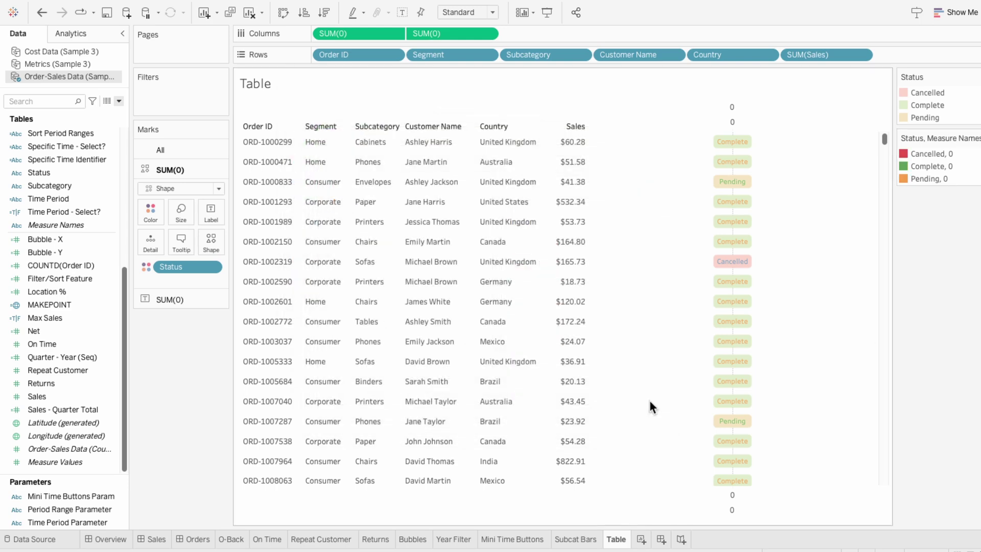
Step: Format the <Status> label on the text marks as bold in Edit Label
left_click(160, 301)
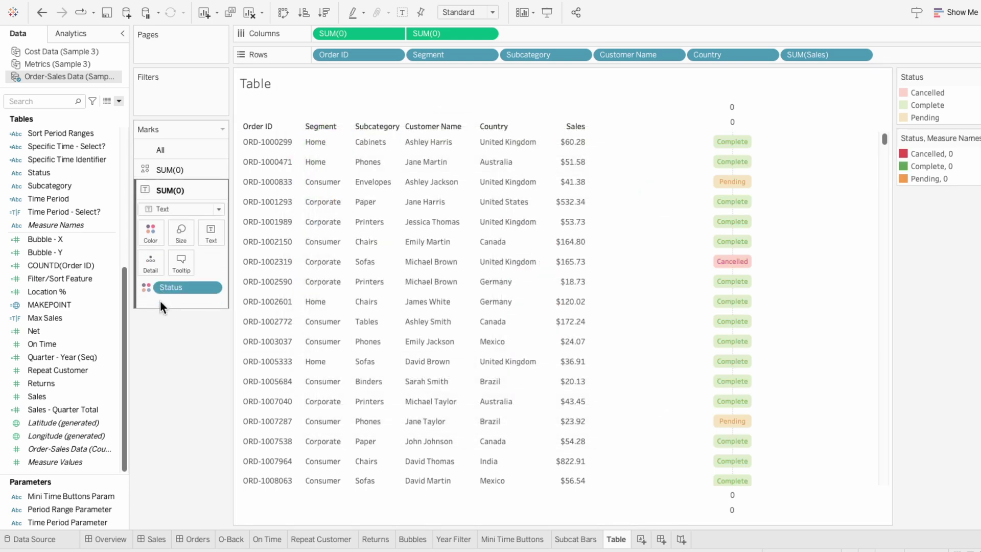
left_click(204, 241)
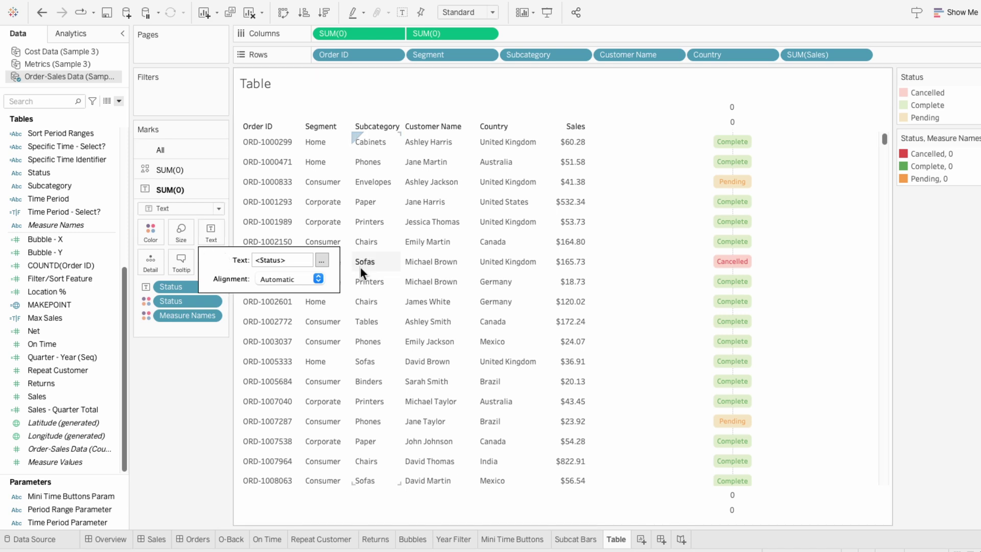
left_click(322, 260)
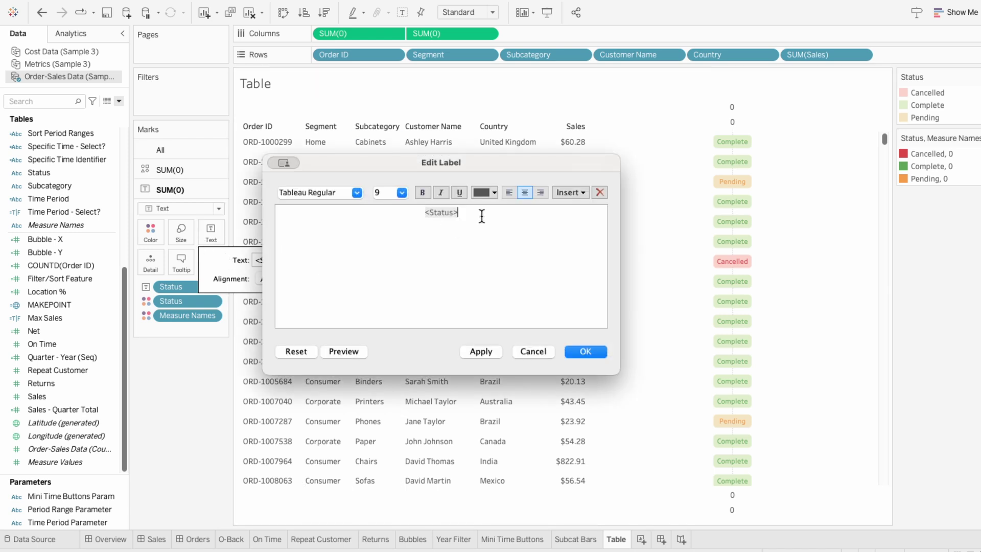
left_click_drag(482, 215, 396, 212)
left_click(424, 192)
left_click(581, 351)
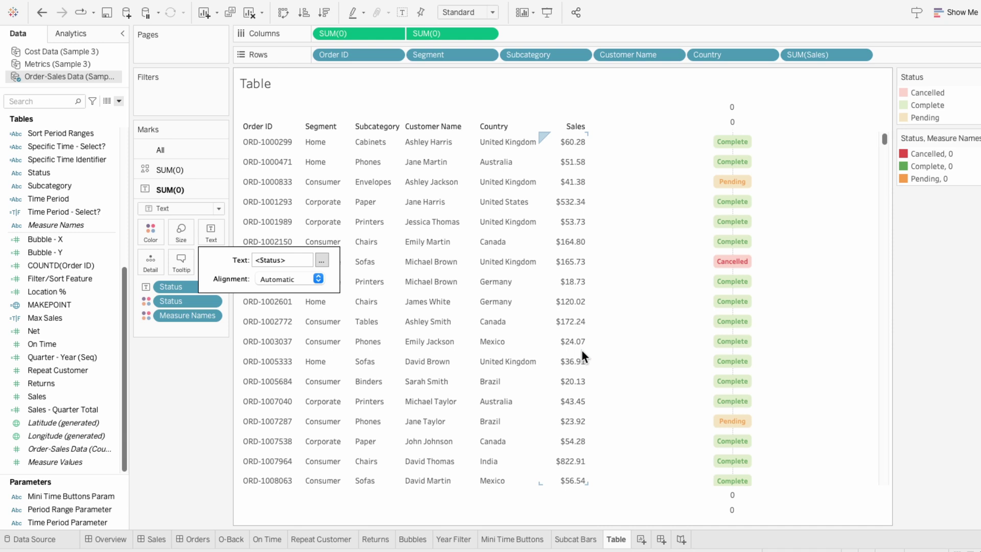
left_click(610, 351)
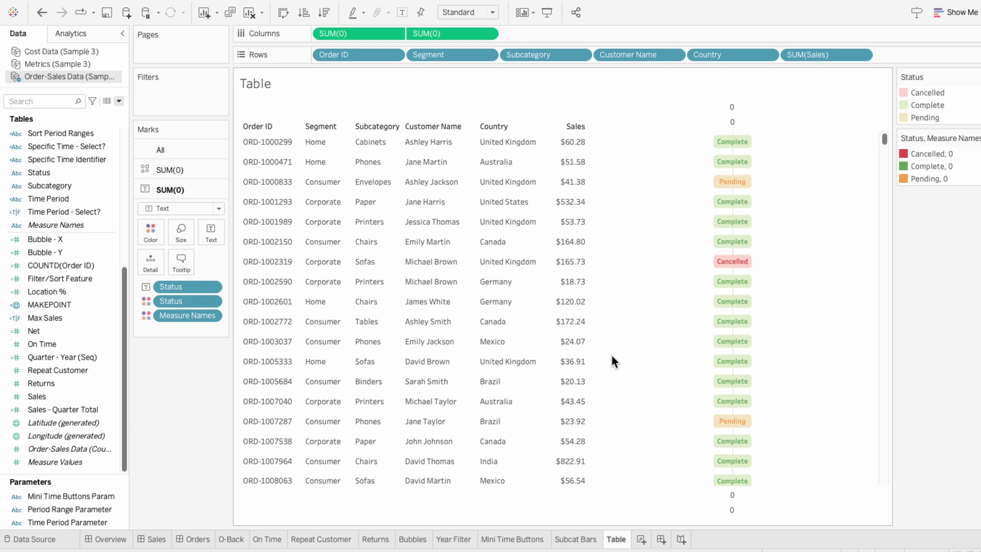
Step: Uncheck Show Header on the top and bottom axes, then open Format for the sheet
right_click(680, 112)
left_click(694, 235)
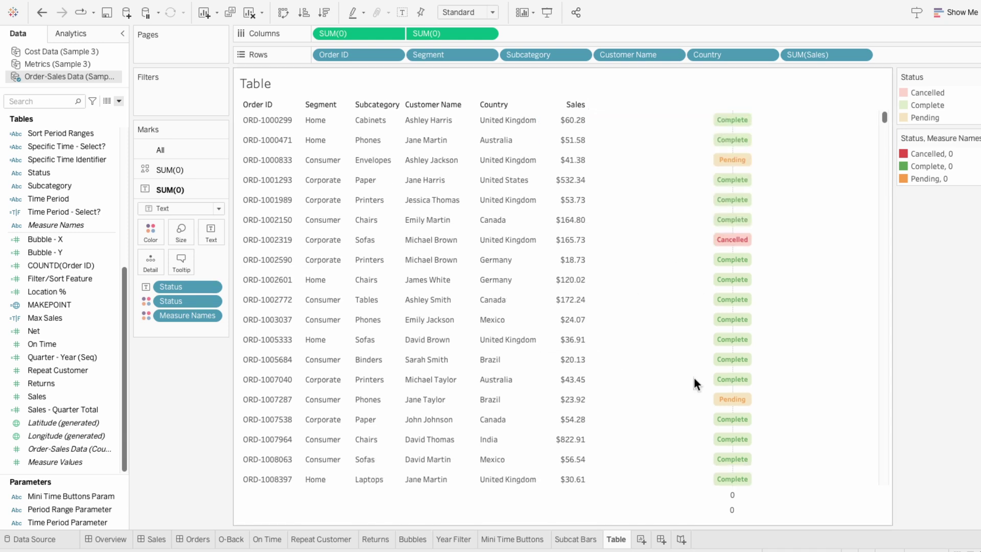
right_click(675, 500)
left_click(691, 470)
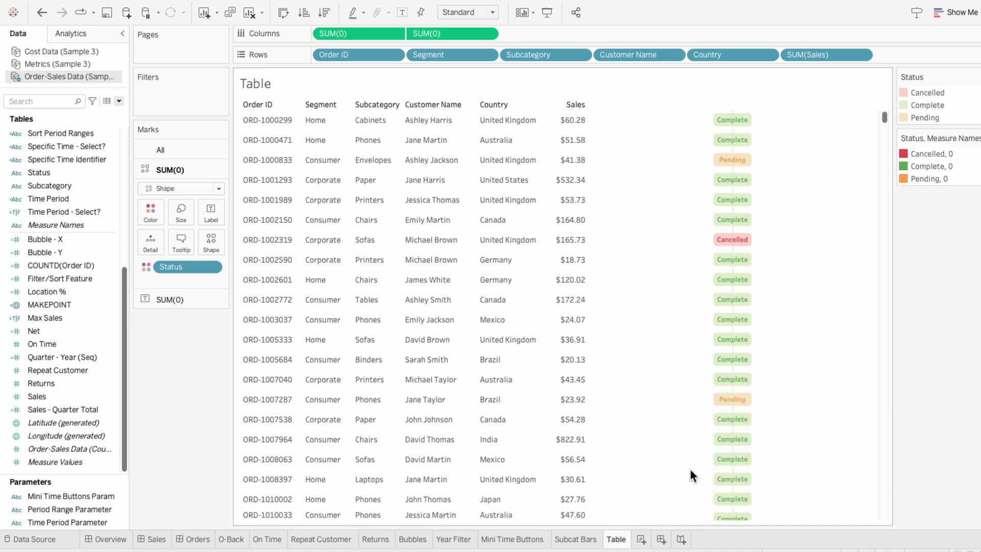
right_click(635, 349)
left_click(649, 396)
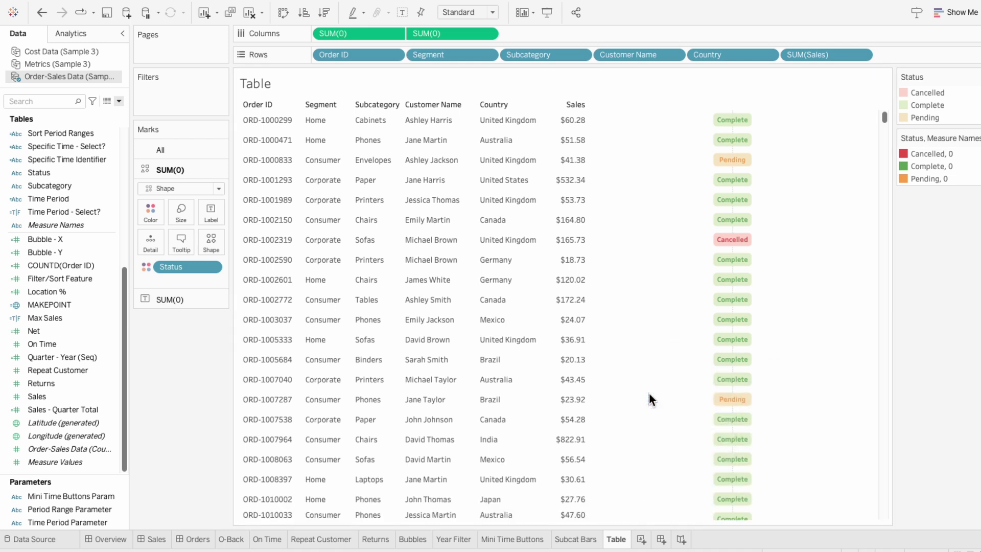
Step: In Format Lines, set Zero Lines and Columns grid lines to None, then close the pane
left_click(76, 56)
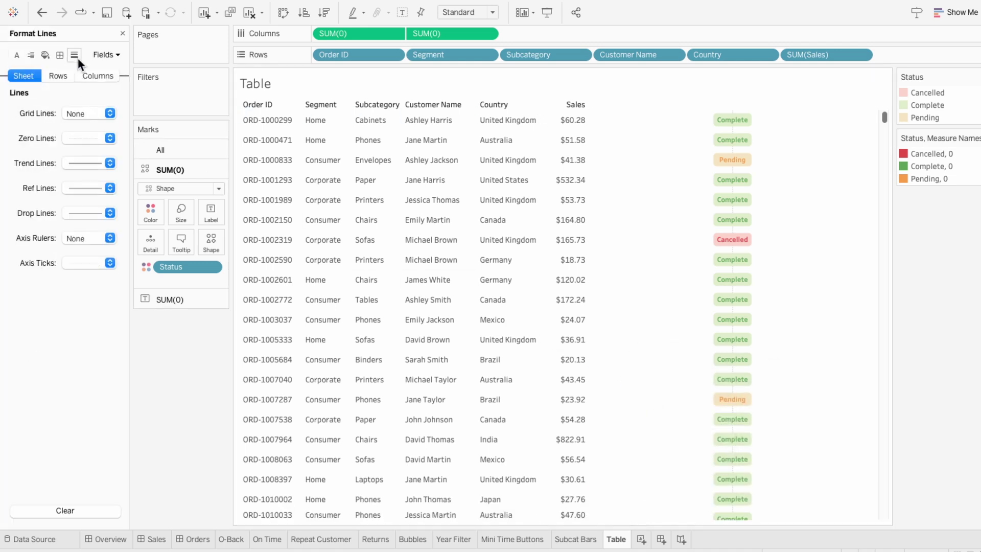
left_click(80, 137)
left_click(42, 146)
left_click(88, 113)
left_click(83, 130)
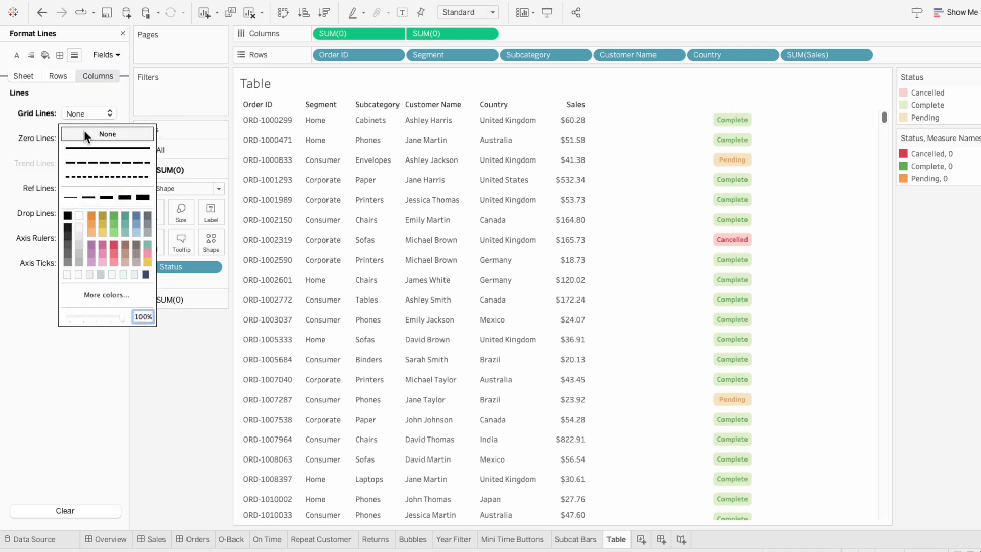
left_click(46, 132)
left_click(123, 33)
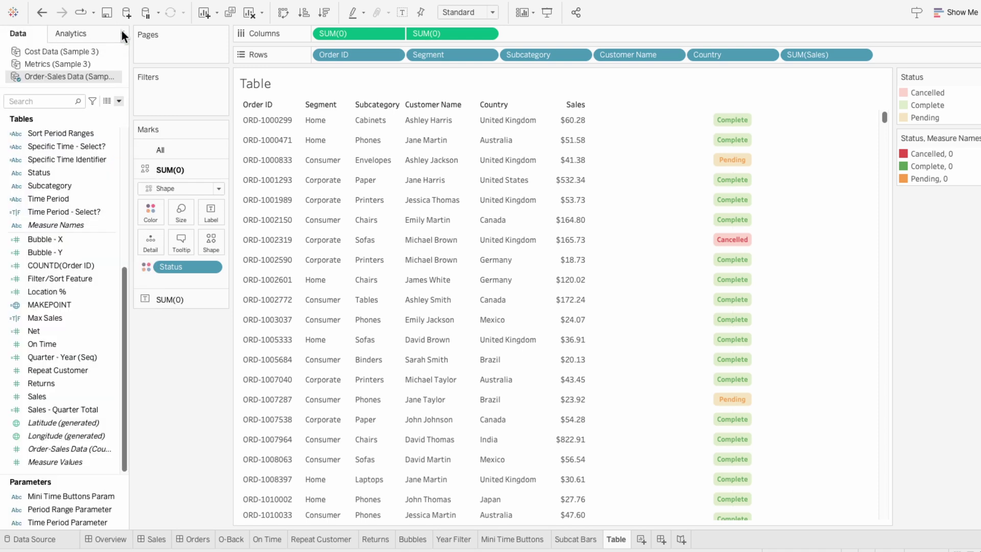